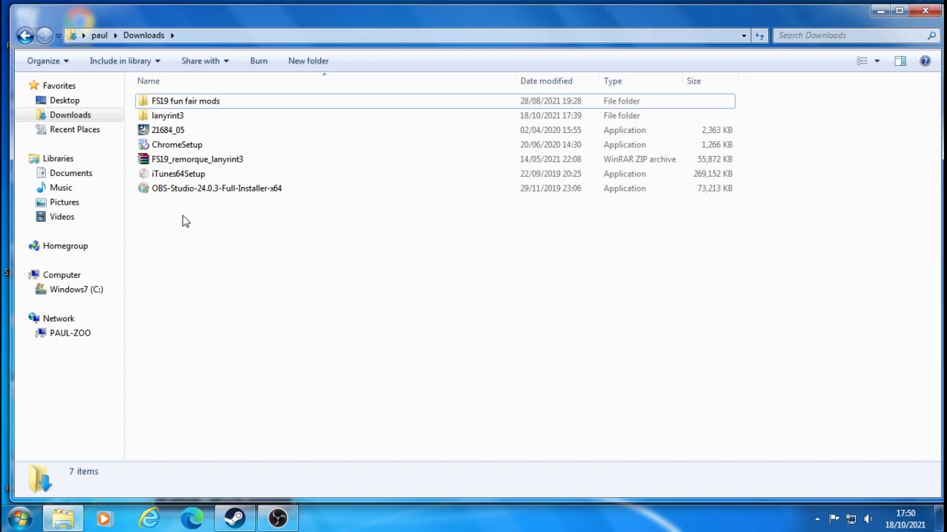
# Step: Open FS19_remorque_lanyrint3.zip in WinRAR and dismiss the expired-trial notice
pyautogui.doubleClick(183, 161)
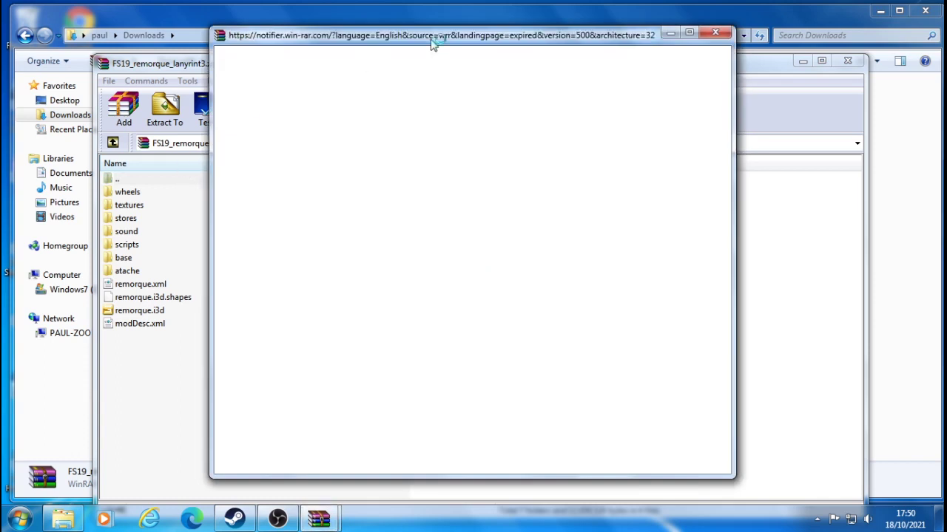
pyautogui.click(713, 34)
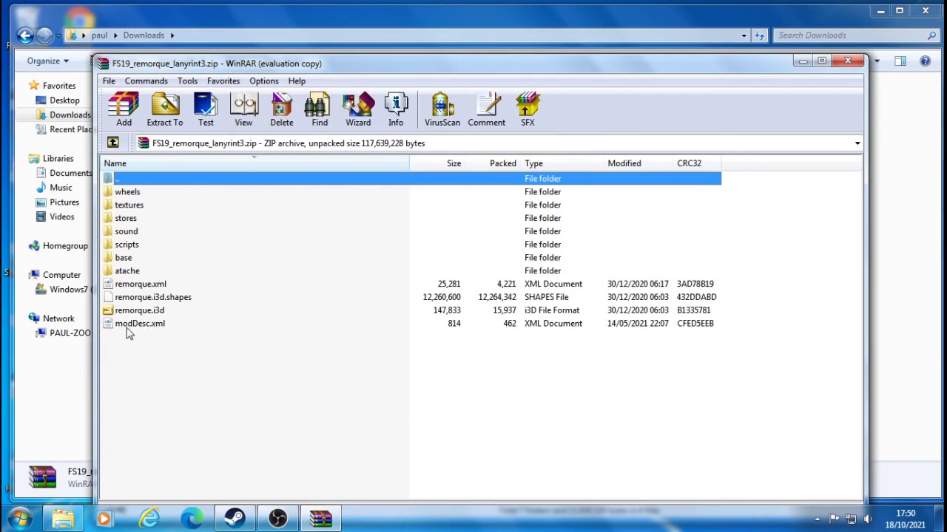
# Step: Extract the FS19_remorque_lanyrint3.zip contents into the Downloads\lanyrint3 folder
pyautogui.click(165, 111)
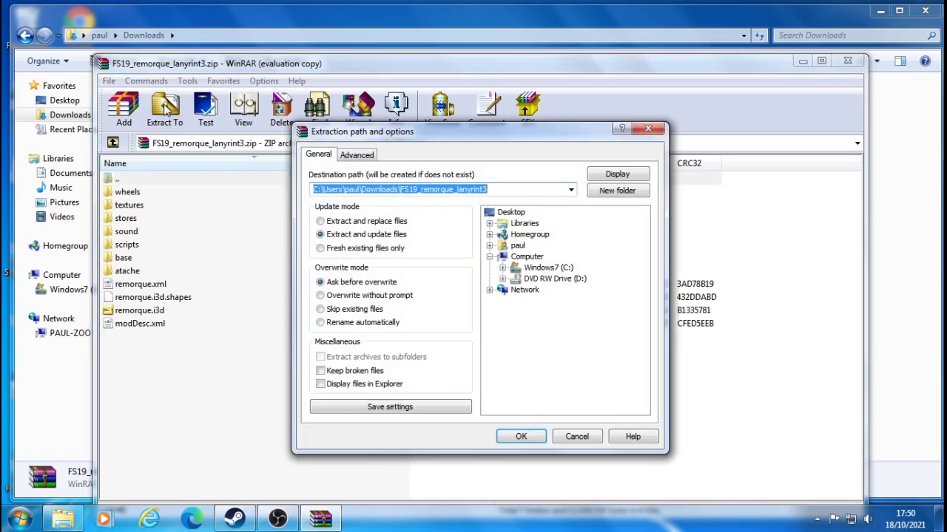
pyautogui.click(489, 246)
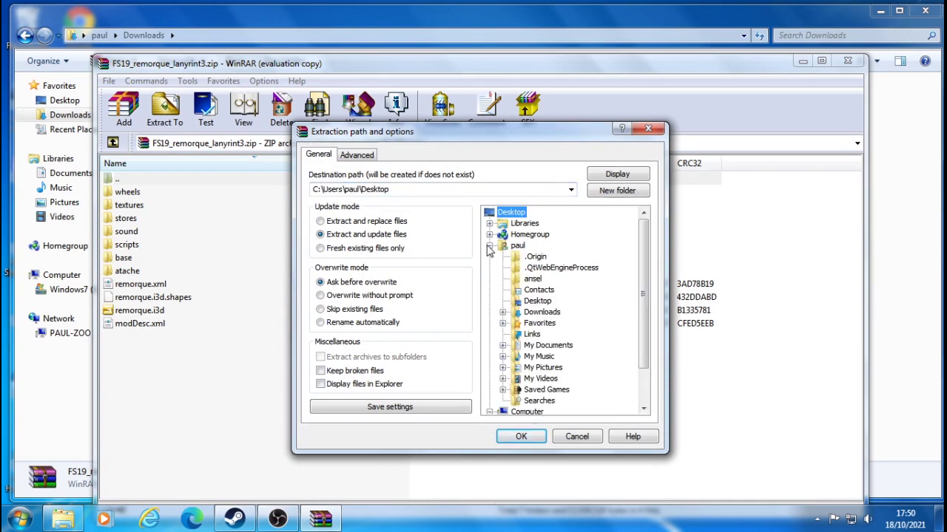
pyautogui.click(503, 312)
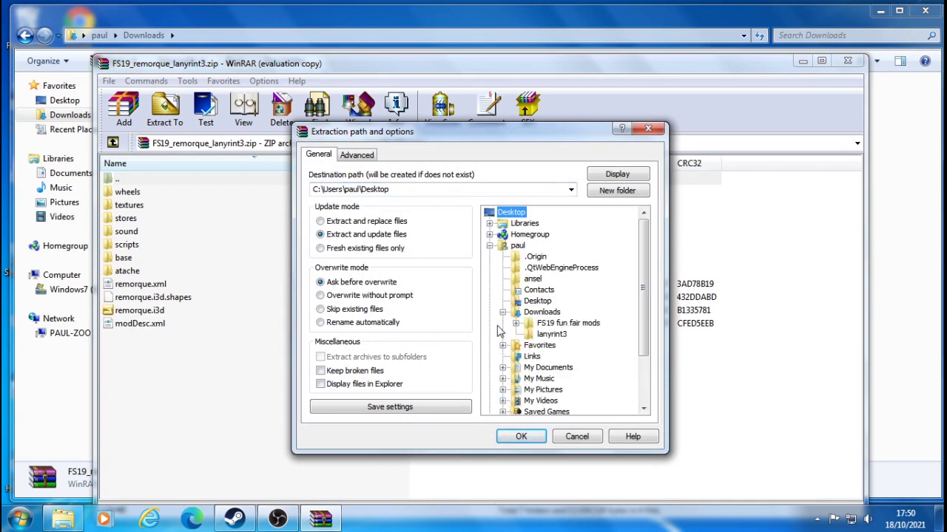
pyautogui.click(550, 336)
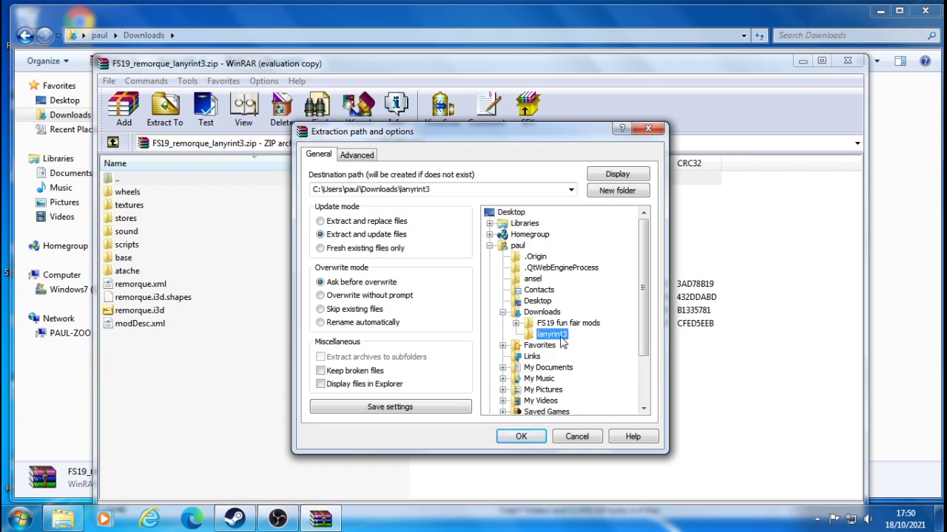
pyautogui.click(521, 436)
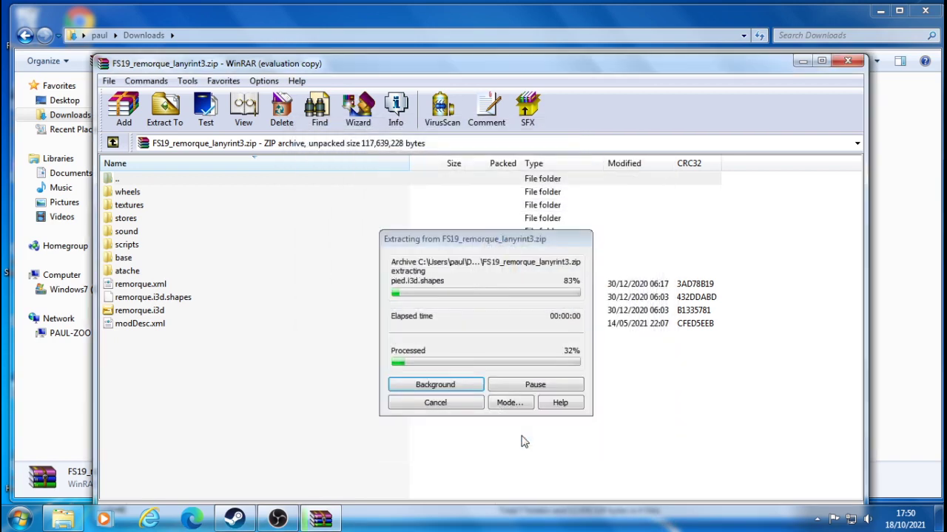
# Step: Close WinRAR and open modDesc.xml from the lanyrint3 folder in Notepad
pyautogui.click(848, 61)
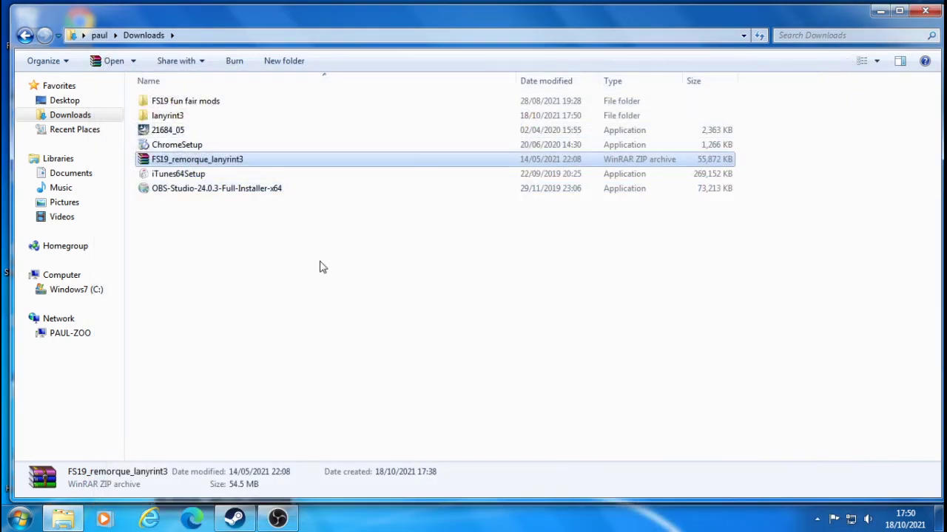
pyautogui.doubleClick(167, 116)
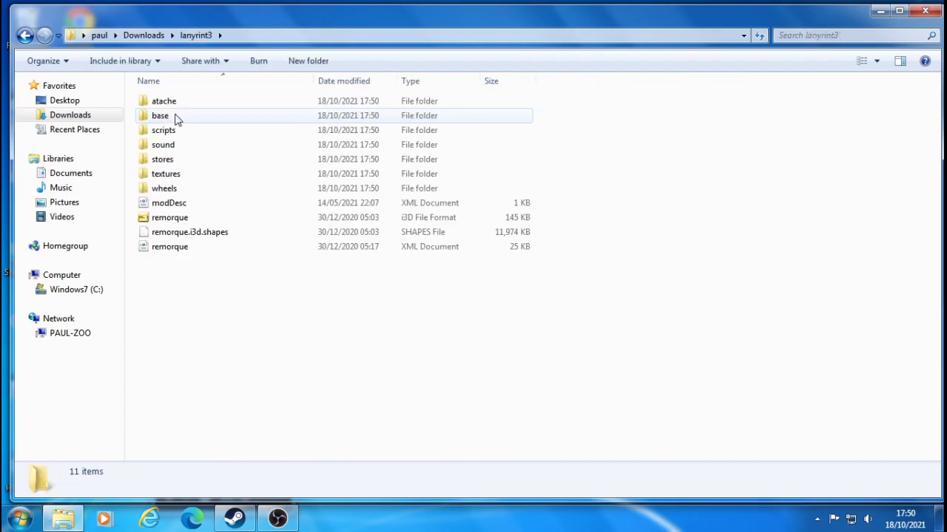
pyautogui.click(174, 207)
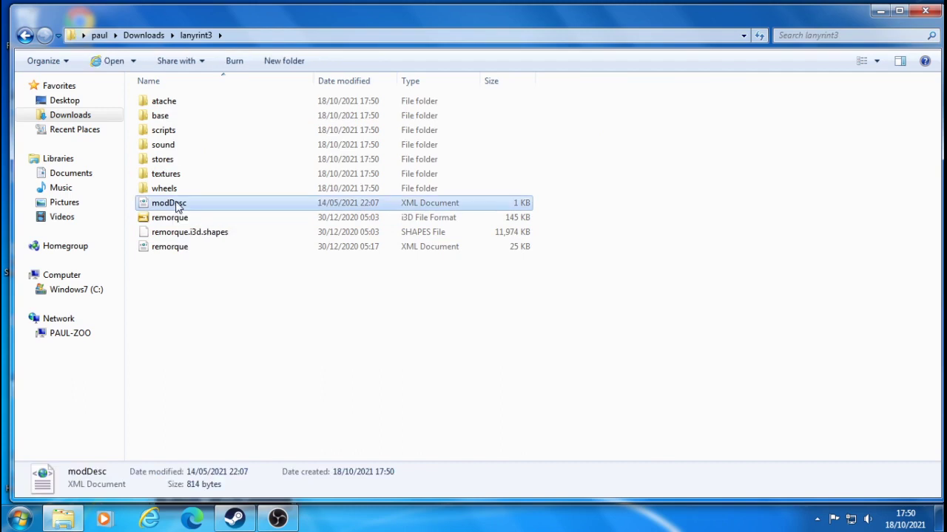
pyautogui.rightClick(178, 208)
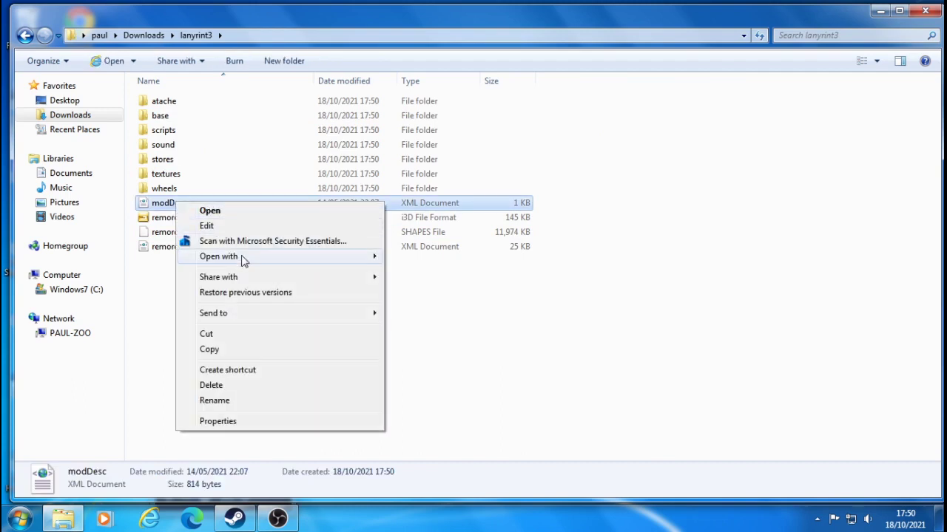
pyautogui.moveTo(244, 260)
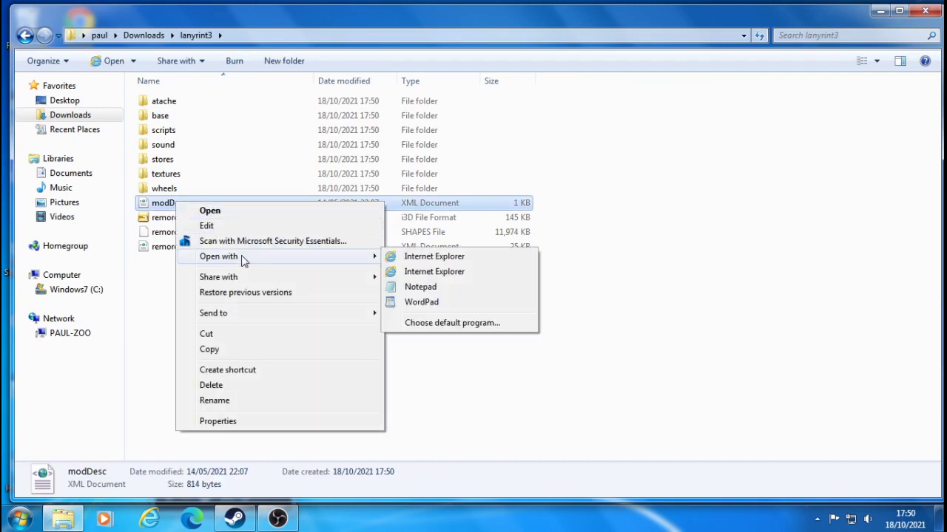
pyautogui.click(427, 288)
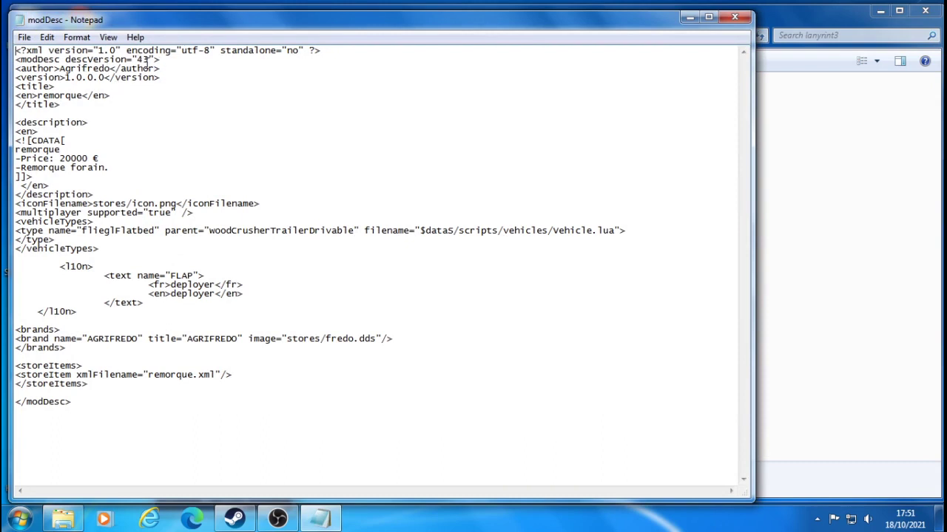
# Step: Save the edited modDesc.xml, with its FLAP entry reading 'deployer', and close Notepad
pyautogui.click(139, 60)
pyautogui.click(23, 38)
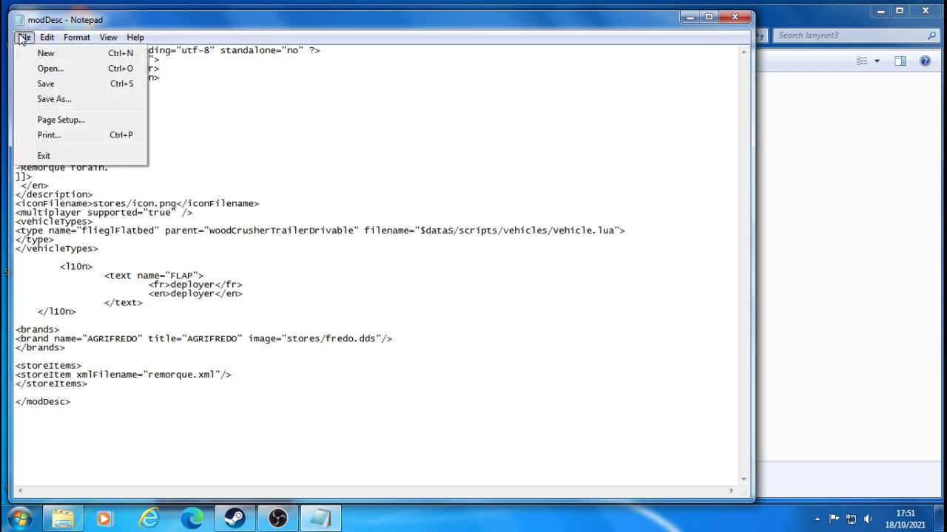
pyautogui.click(45, 85)
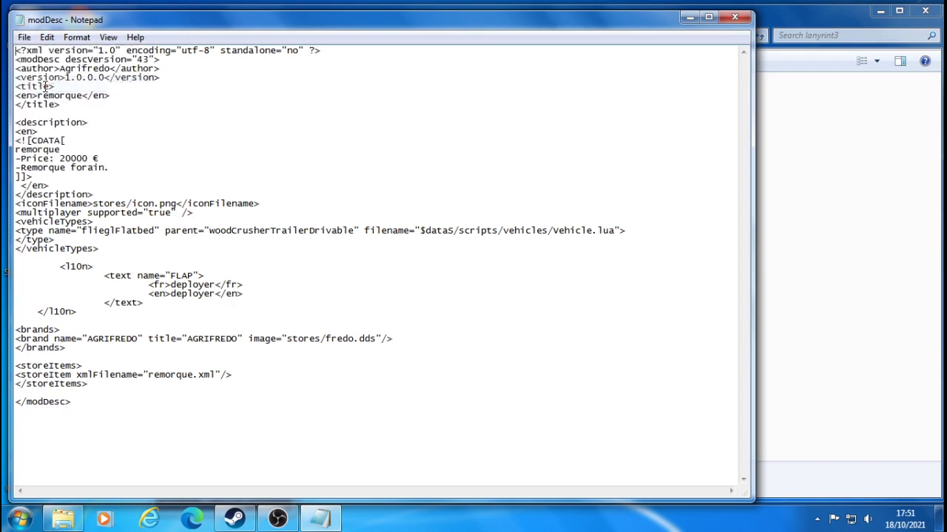
pyautogui.click(736, 16)
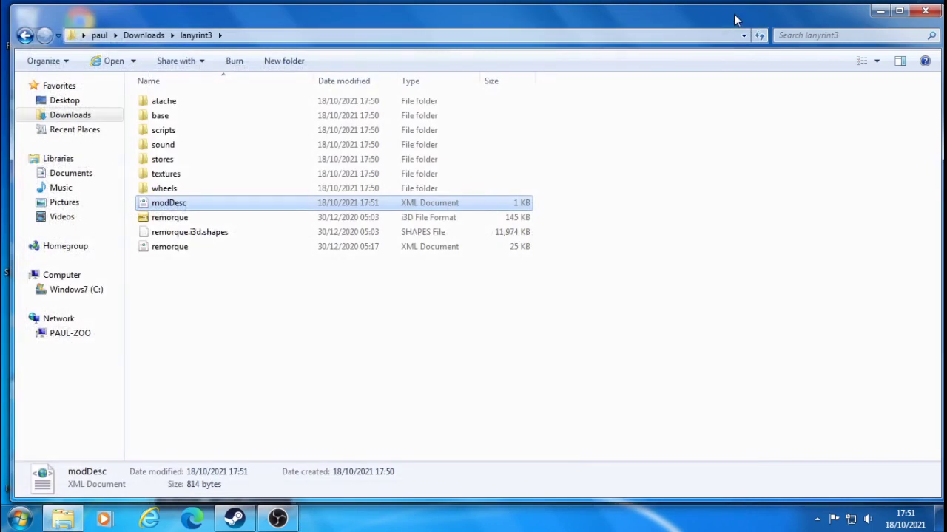
# Step: Select all 11 mod items in lanyrint3 and compress them into a new zip, atache
pyautogui.click(215, 314)
pyautogui.moveTo(216, 319); pyautogui.dragTo(217, 101)
pyautogui.rightClick(217, 103)
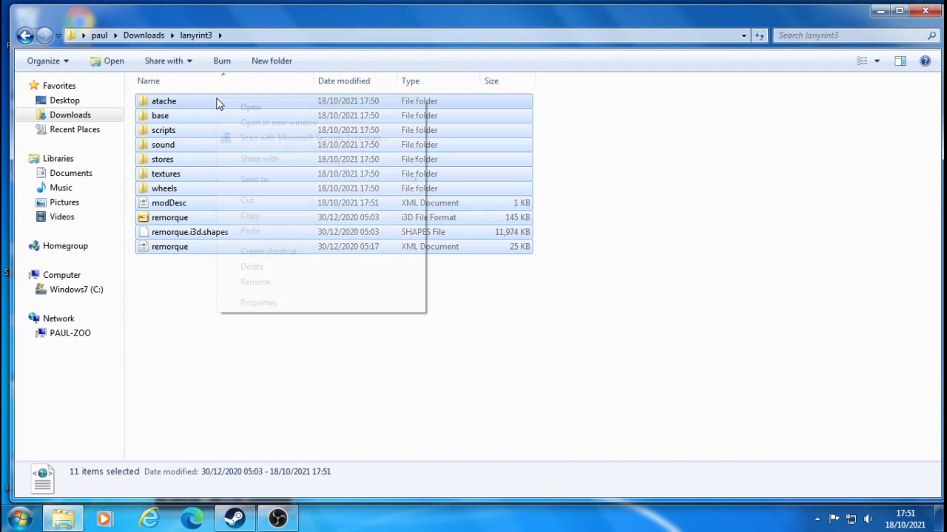
pyautogui.moveTo(271, 164)
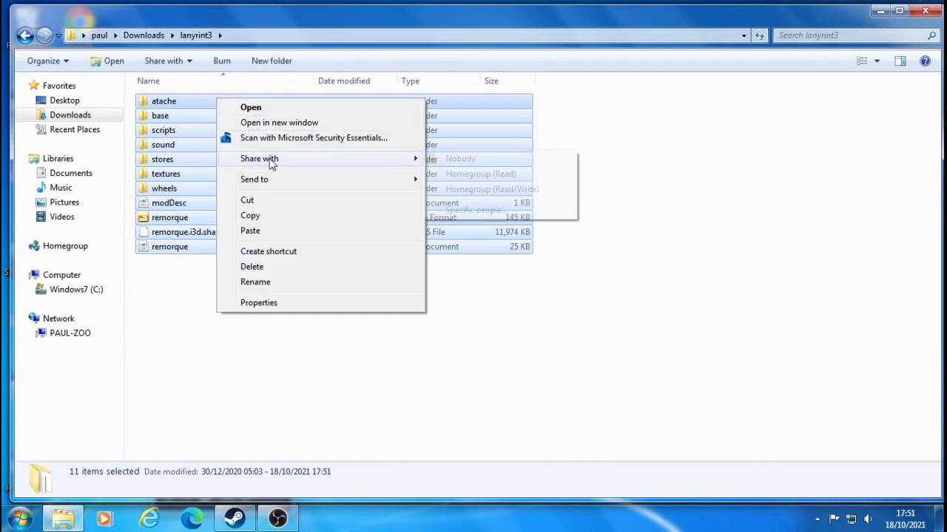
pyautogui.moveTo(274, 183)
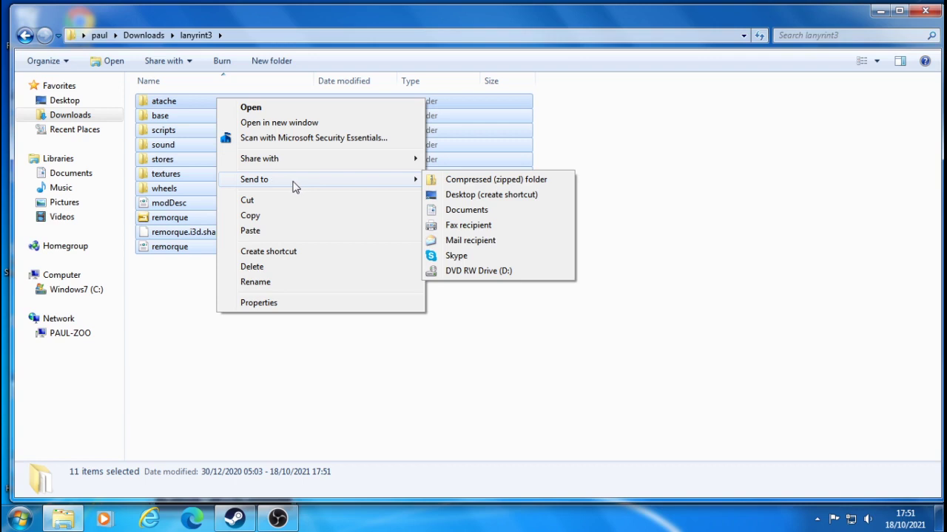
pyautogui.click(469, 183)
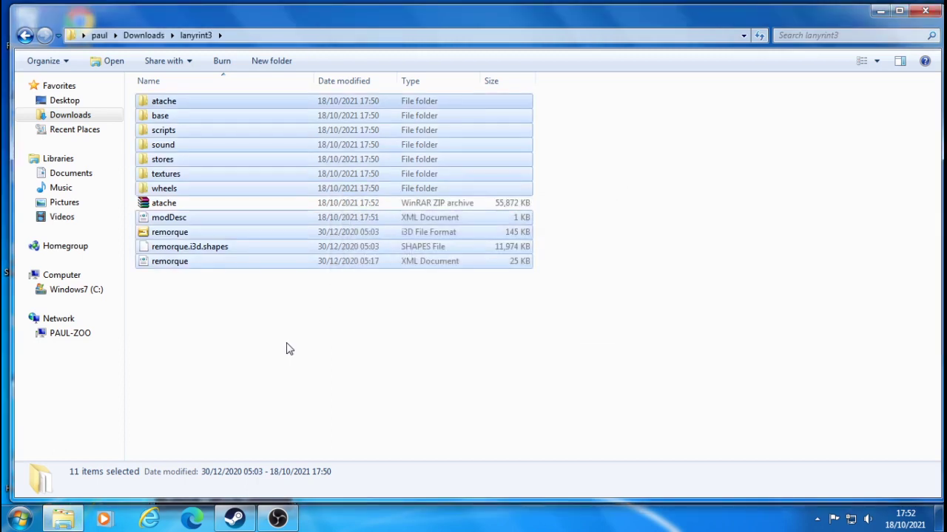
# Step: Change the atache zip archive's name to FS19_remorque4
pyautogui.click(176, 207)
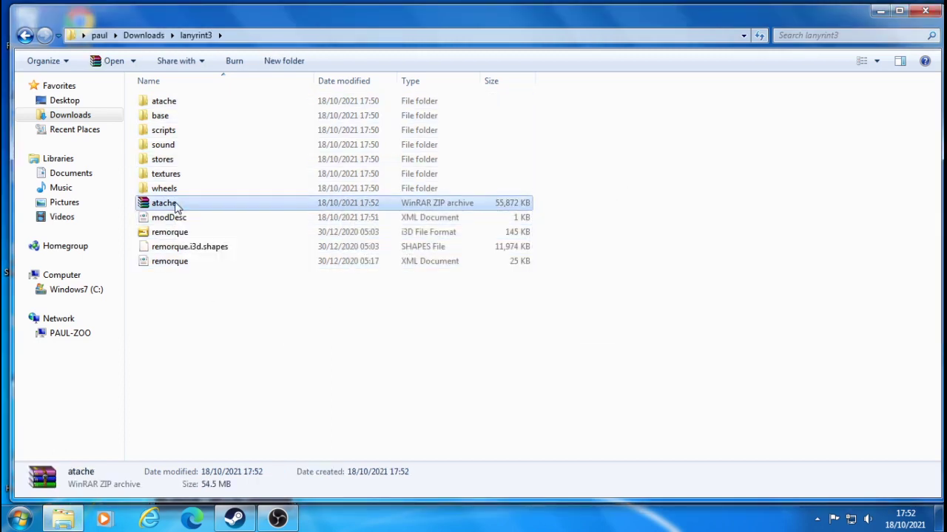
pyautogui.rightClick(176, 207)
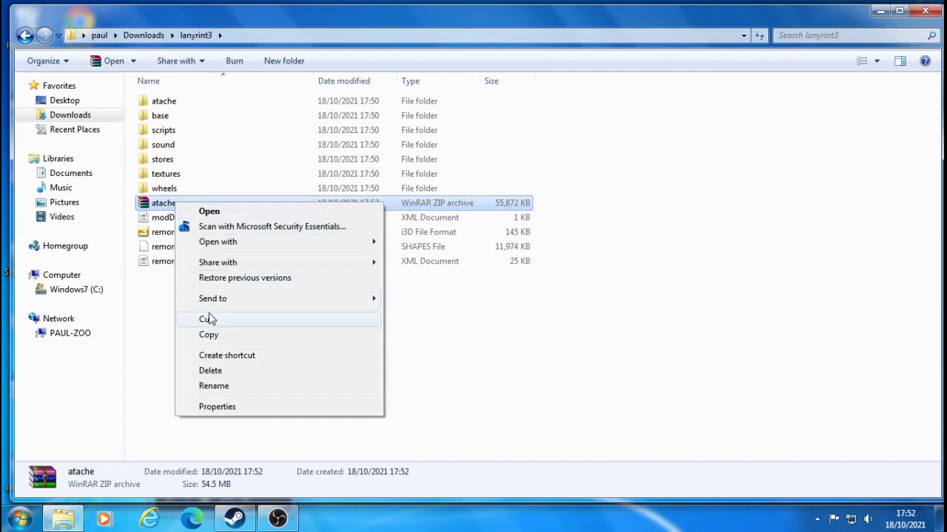
pyautogui.click(214, 386)
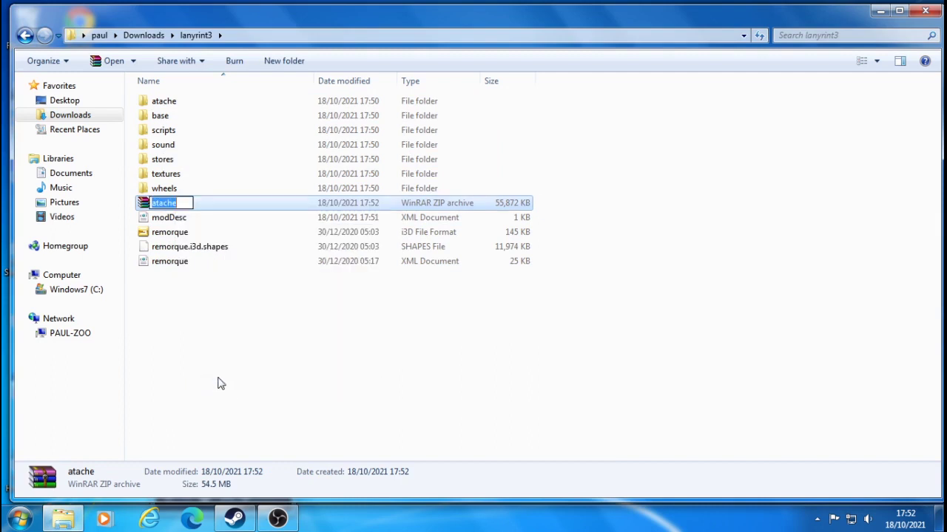
pyautogui.press('BackSpace')
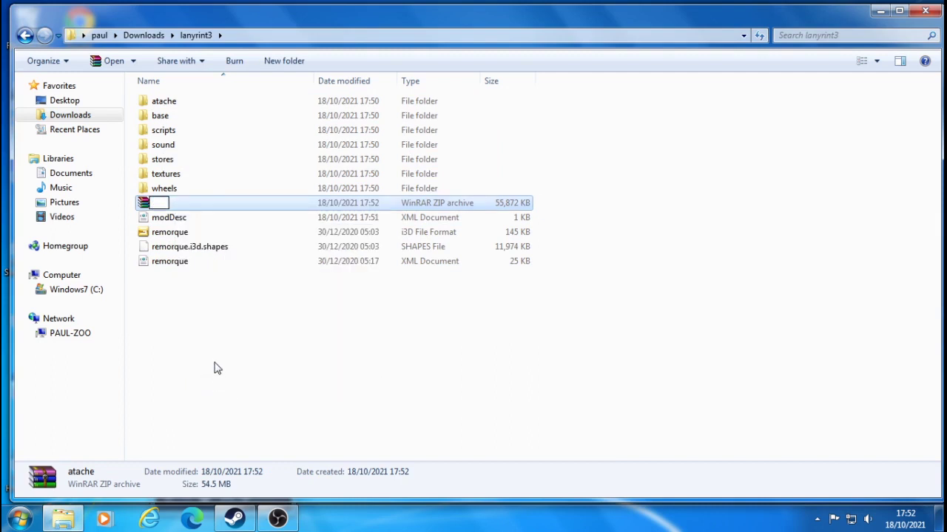
pyautogui.write('FS19_re')
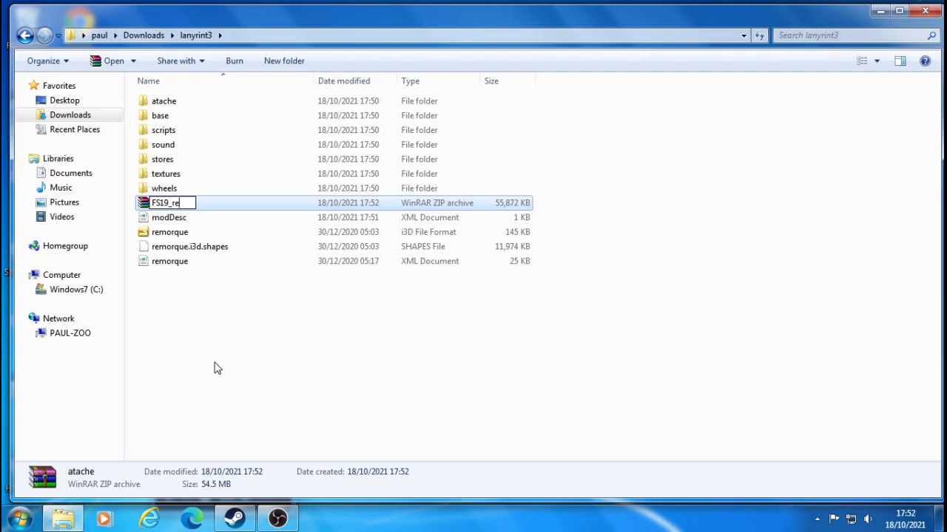
pyautogui.write('morque')
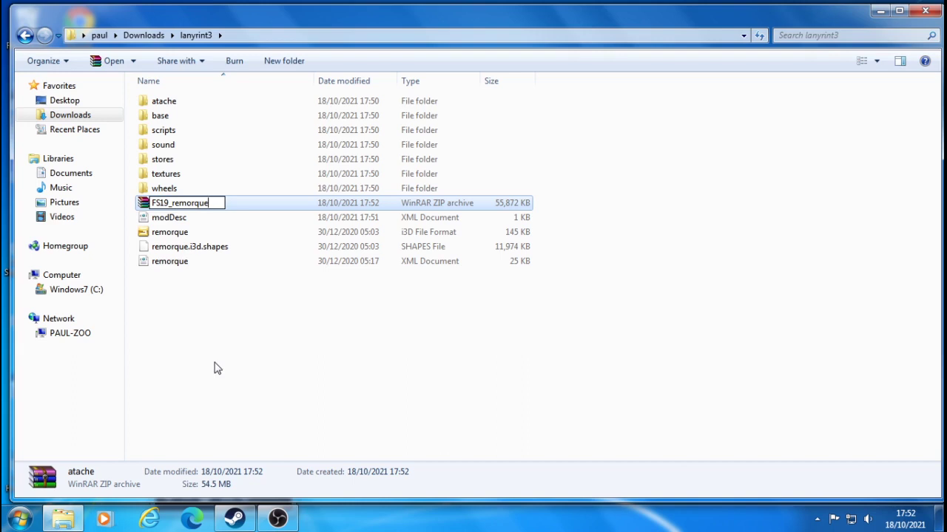
pyautogui.write('1')
pyautogui.press('BackSpace')
pyautogui.write('4')
pyautogui.press('Return')
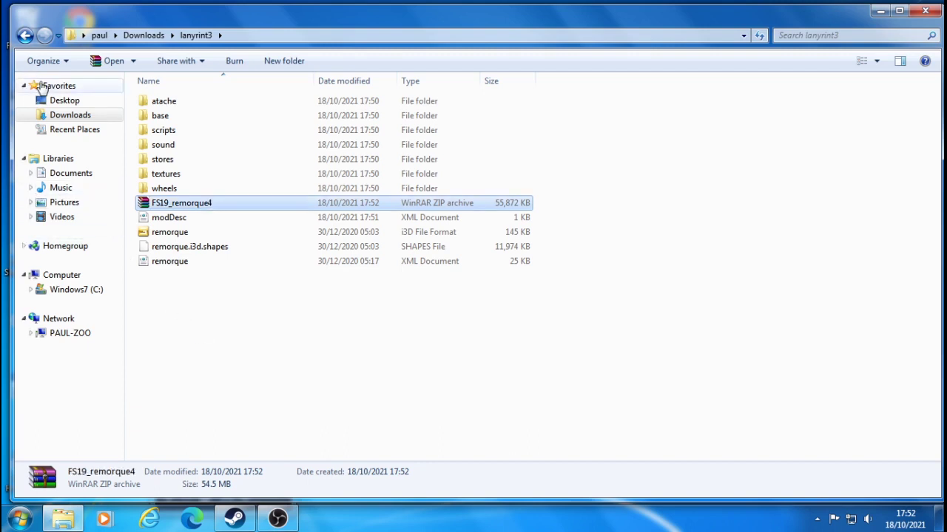
pyautogui.click(19, 523)
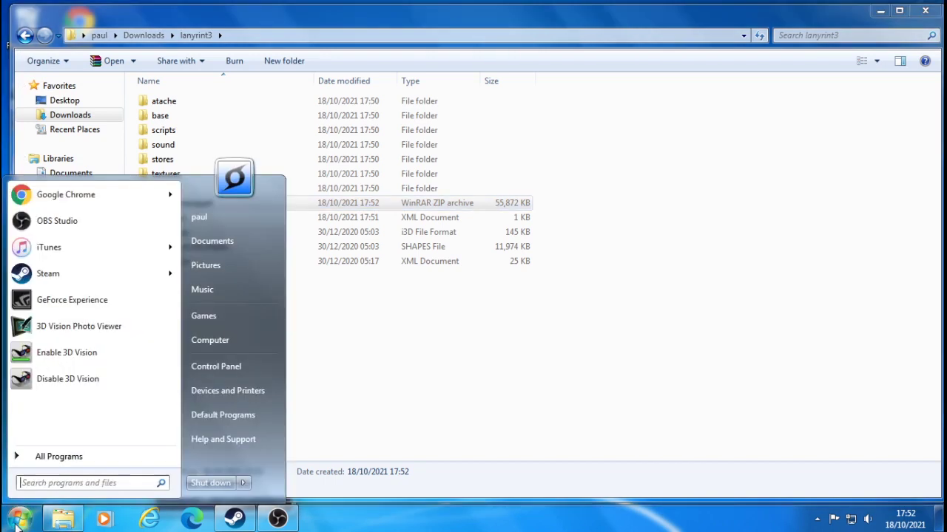
pyautogui.click(236, 340)
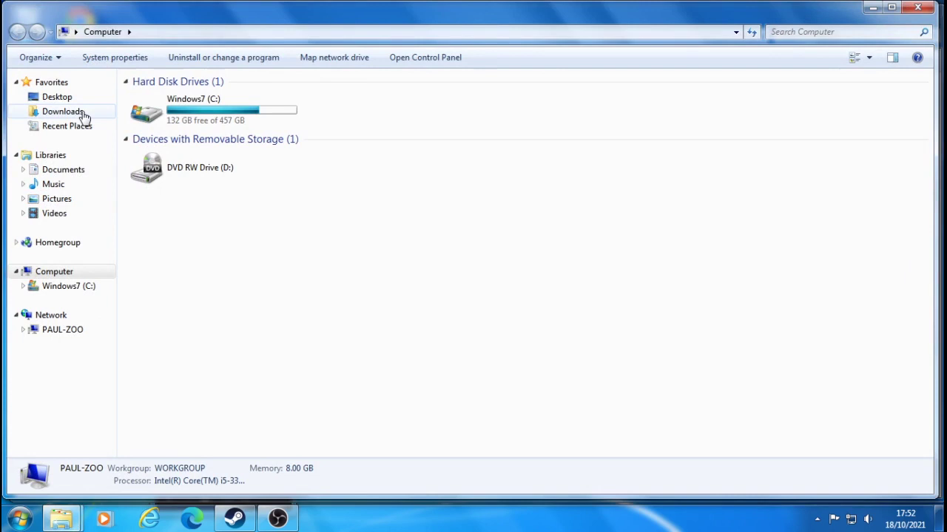
pyautogui.click(74, 171)
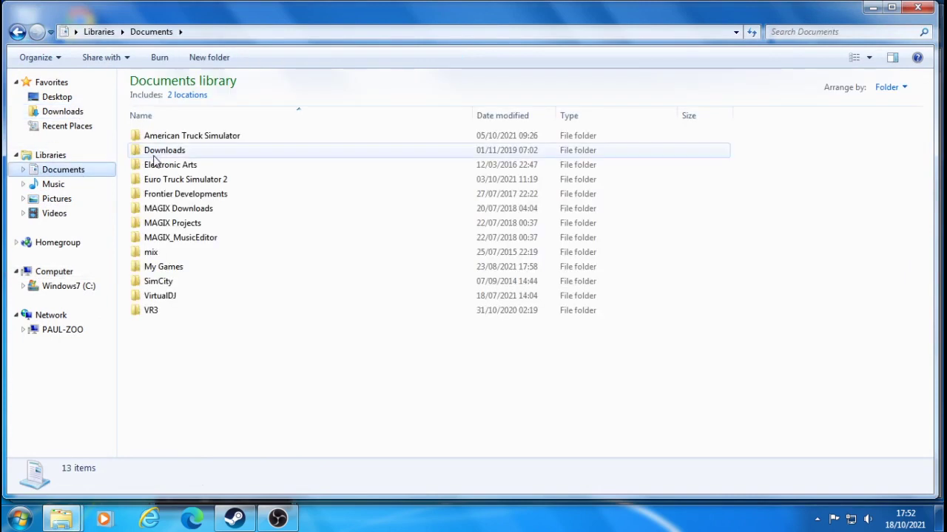
pyautogui.doubleClick(169, 269)
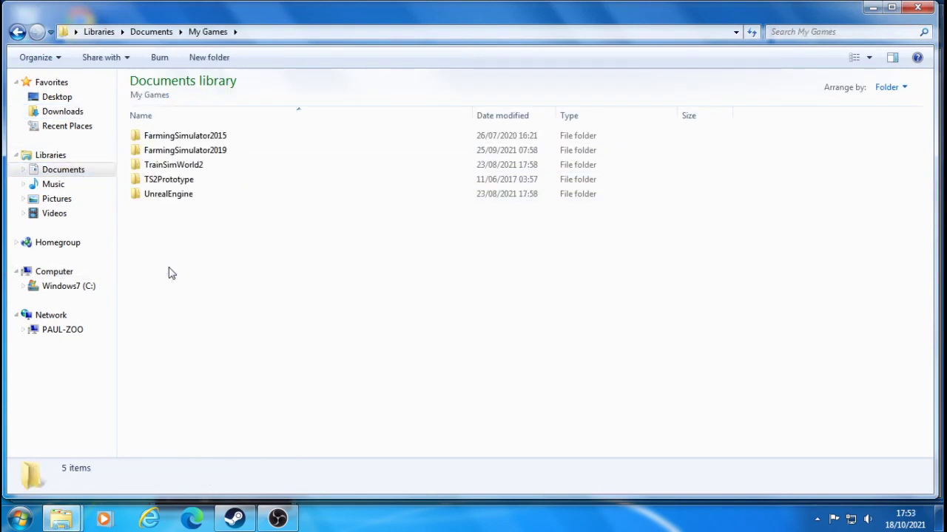
pyautogui.doubleClick(199, 154)
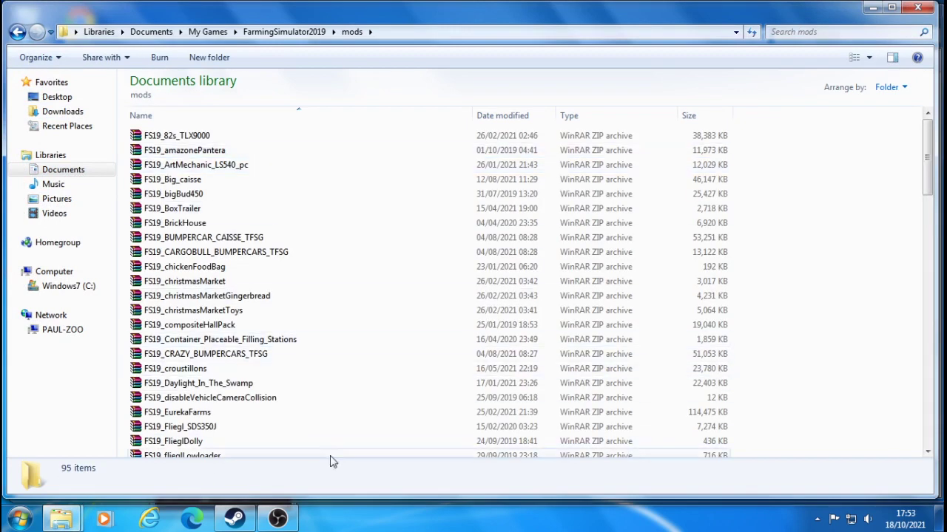
pyautogui.click(916, 9)
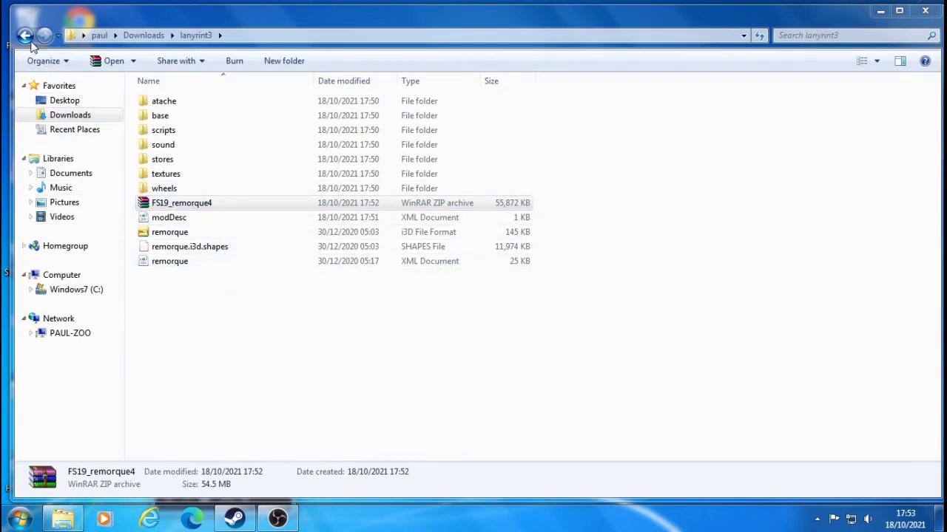
# Step: Go back from lanyrint3 to the Downloads folder
pyautogui.click(25, 37)
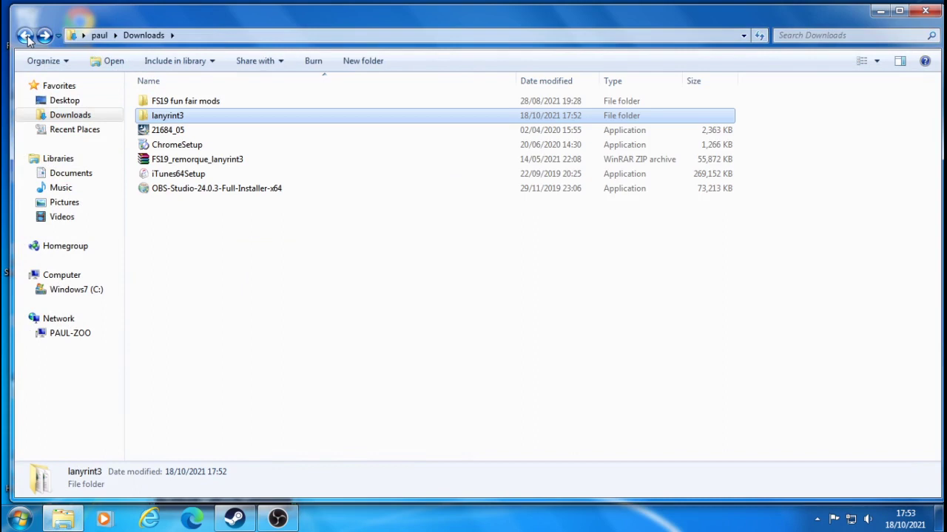